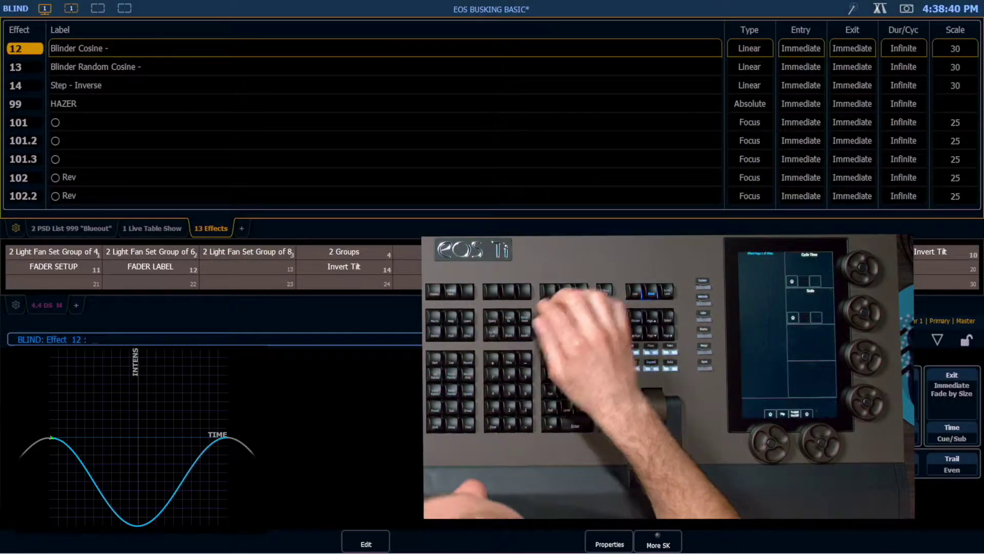
Step: Select Effect 1 (COSINE) at the start of the effects list and display its waveform and properties
key("ctrl+e")
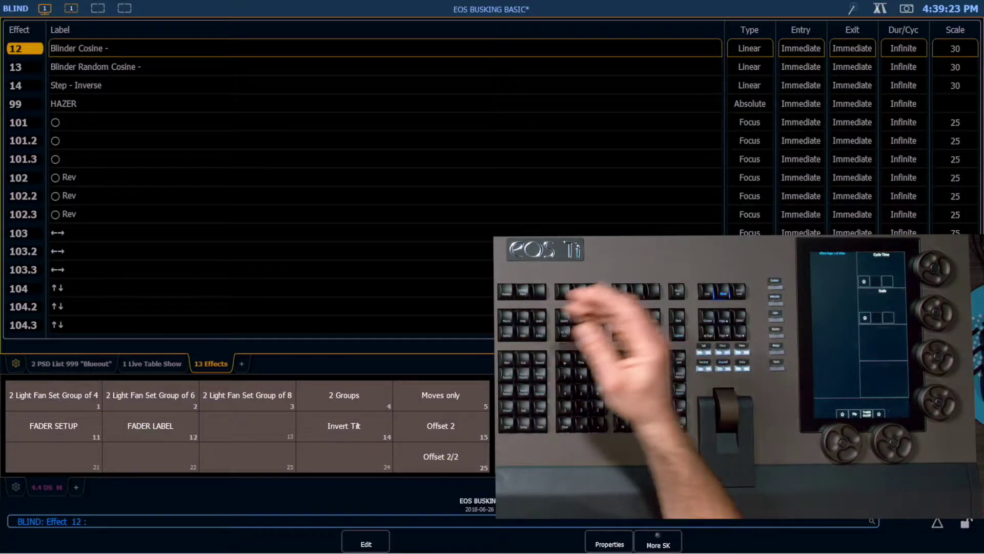
scroll(359, 184, "up", 5)
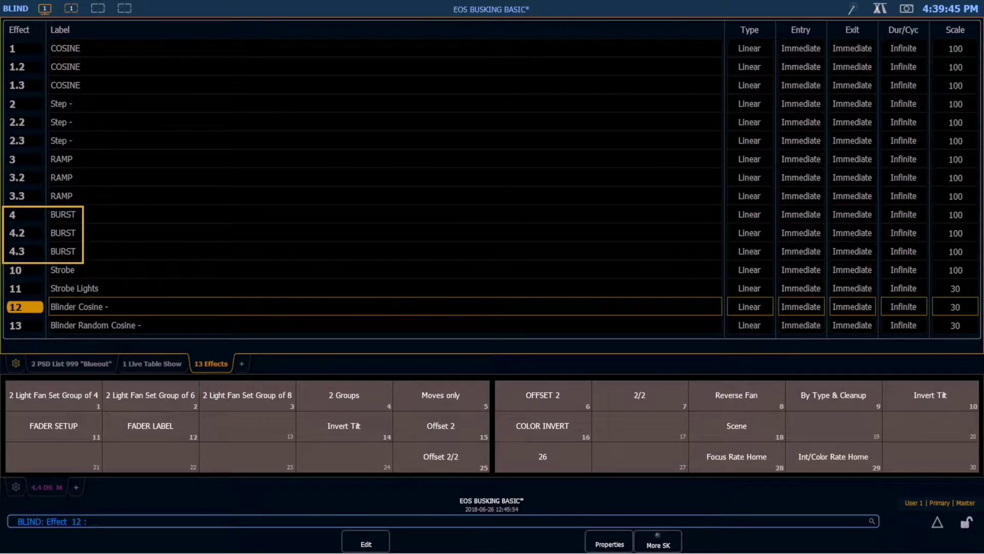
type("Effect 1")
key("Return")
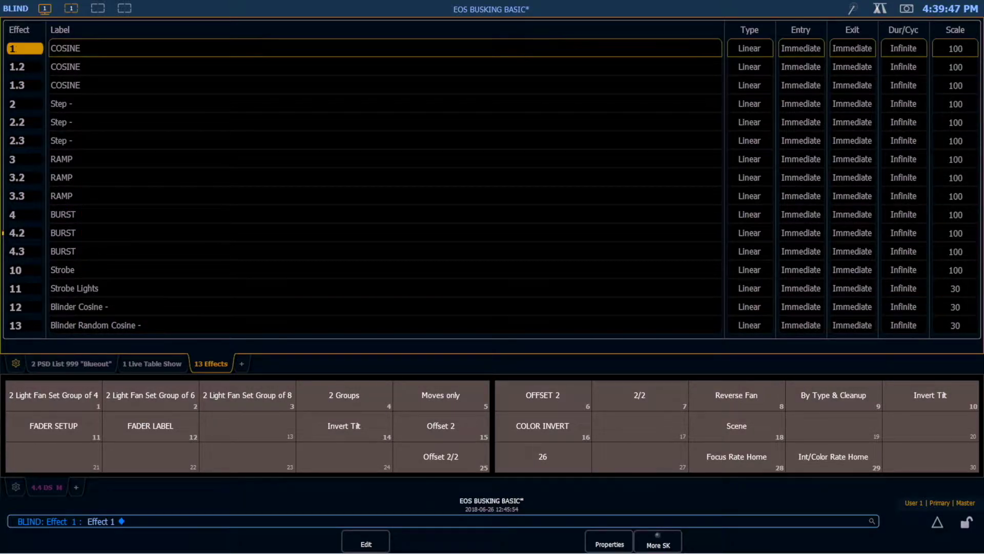
left_click(938, 523)
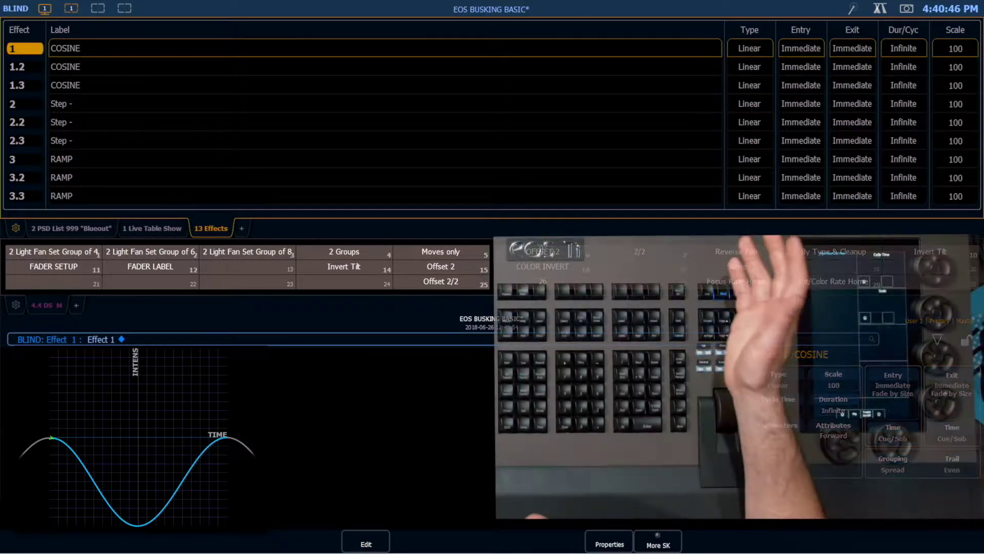
Step: Review the waveforms and properties of the linear intensity effects Step, RAMP and BURST, from Effect 2 to Effect 4
left_click(12, 104)
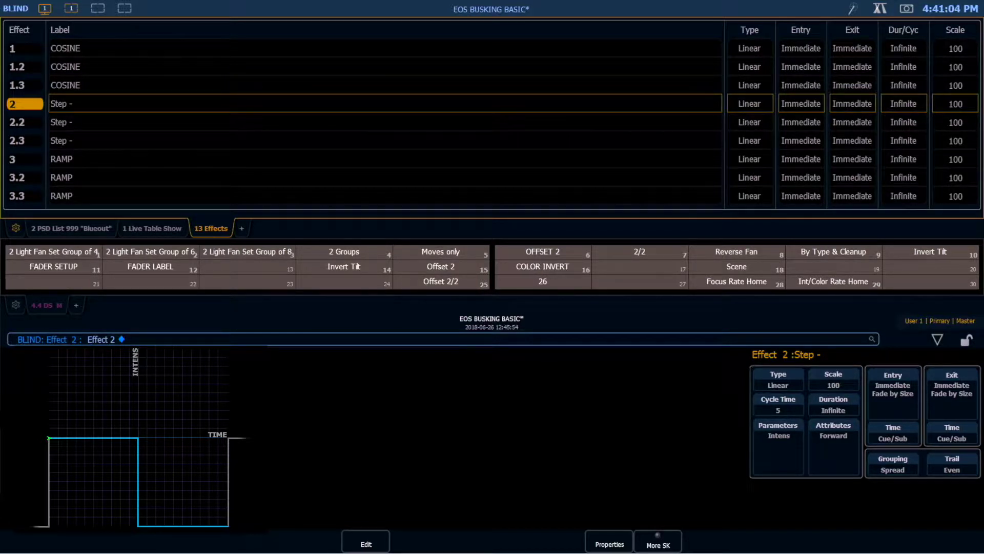
key("Down")
key("Down")
key("Down")
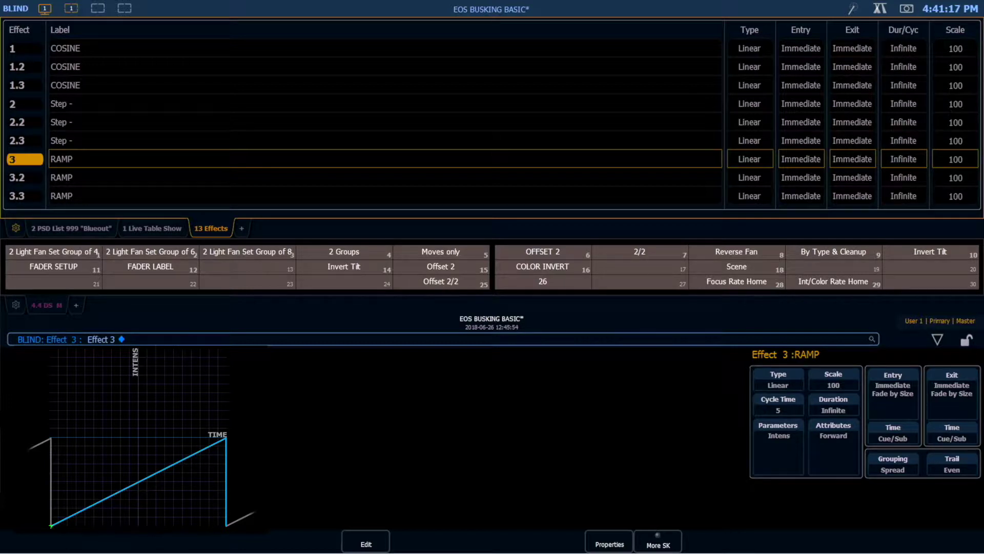
key("Down")
key("Down")
key("Down")
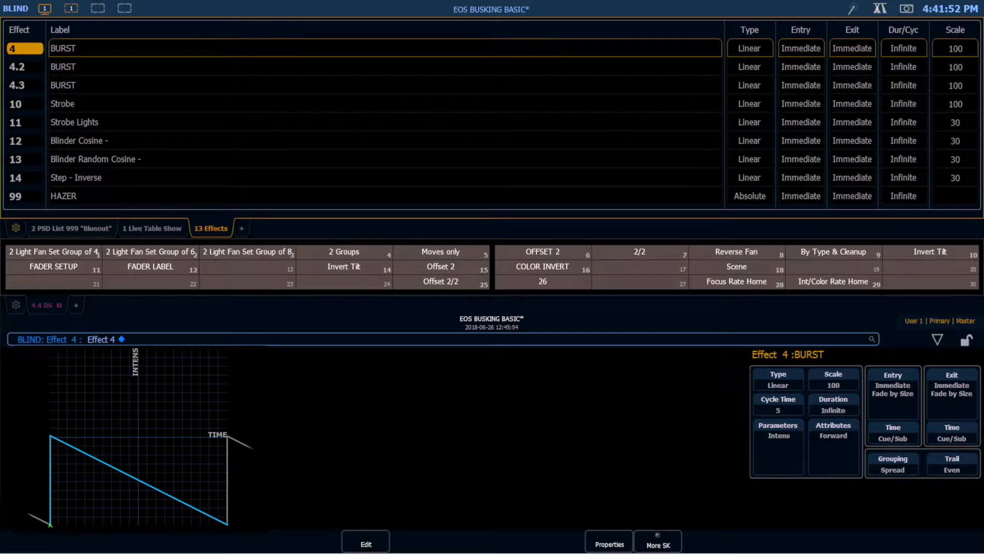
Step: Review effects 10 to 99, from Strobe and Strobe Lights through the blinder effects and Step - Inverse to HAZER
left_click(16, 104)
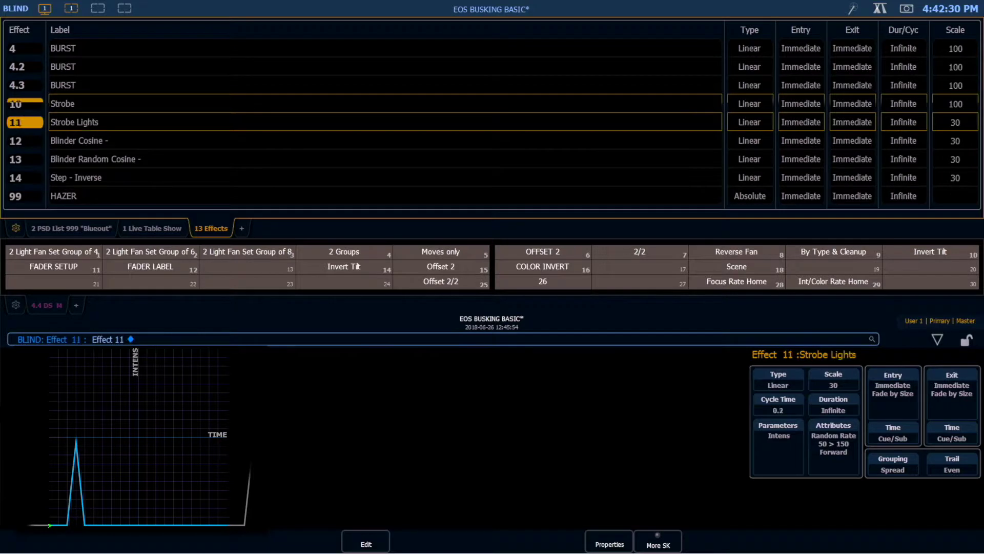
key("Down")
key("Down")
key("Down")
key("Down")
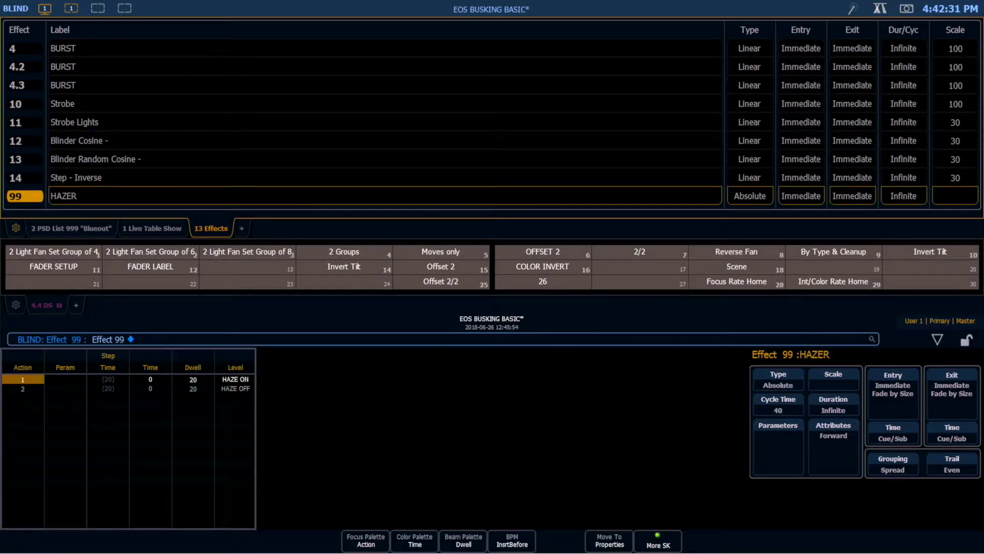
Step: Review the focus effects: the circle at 101, the reversed circle at 102 and the horizontal movement at 103
key("Down")
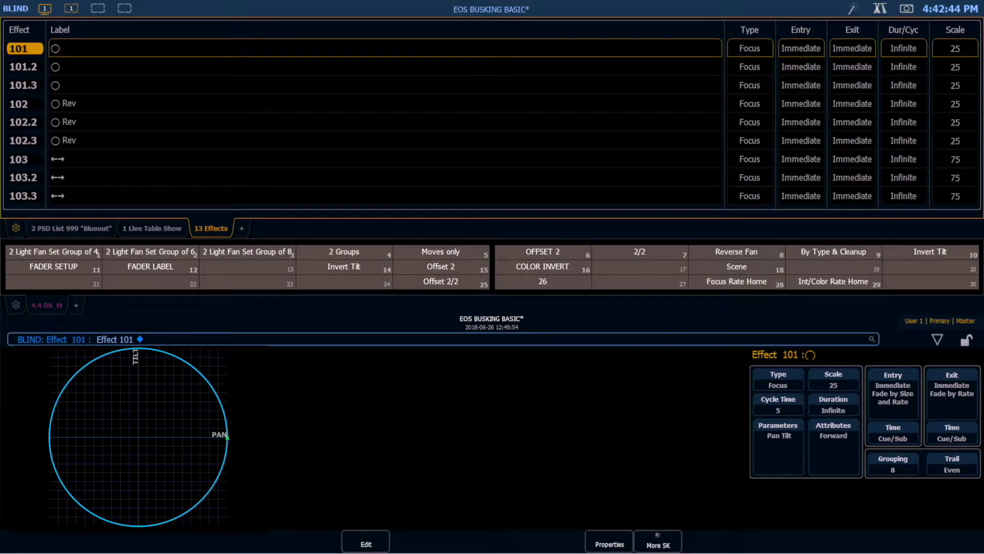
left_click(23, 68)
left_click(24, 122)
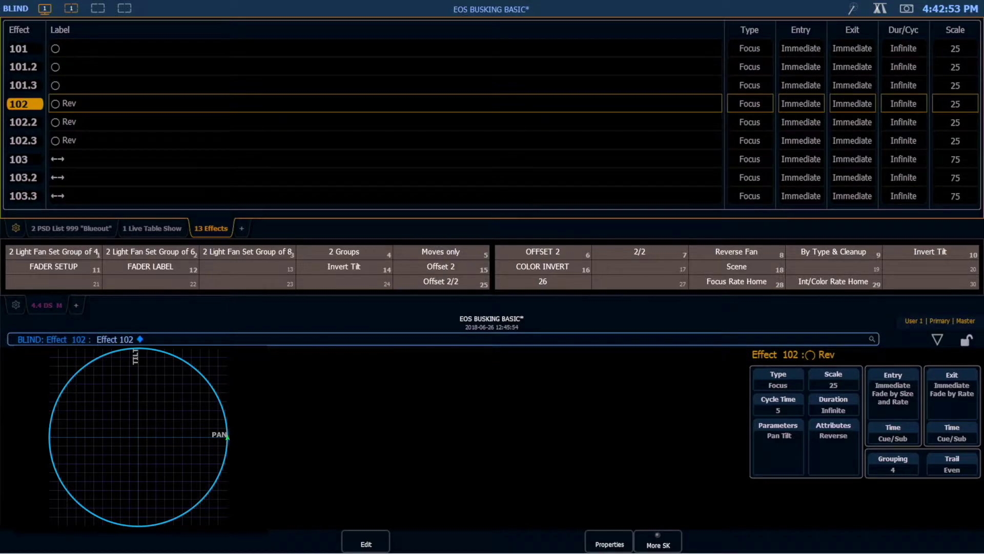
left_click(23, 159)
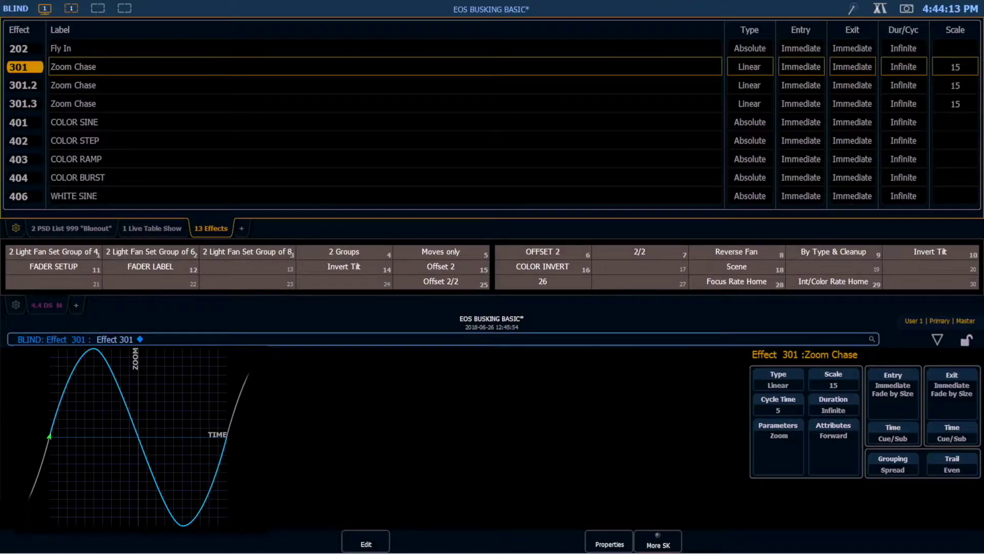
Step: Review Zoom Chase variants 301.2 and 301.3, and compare the steps of COLOR SINE (401) and COLOR STEP (402)
left_click(22, 85)
left_click(23, 104)
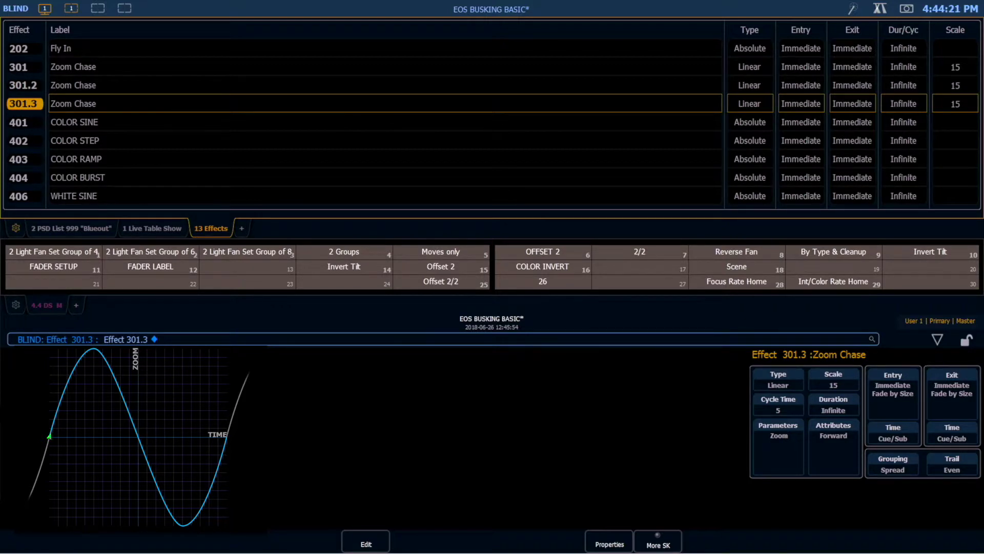
key("Page_Down")
key("Page_Down")
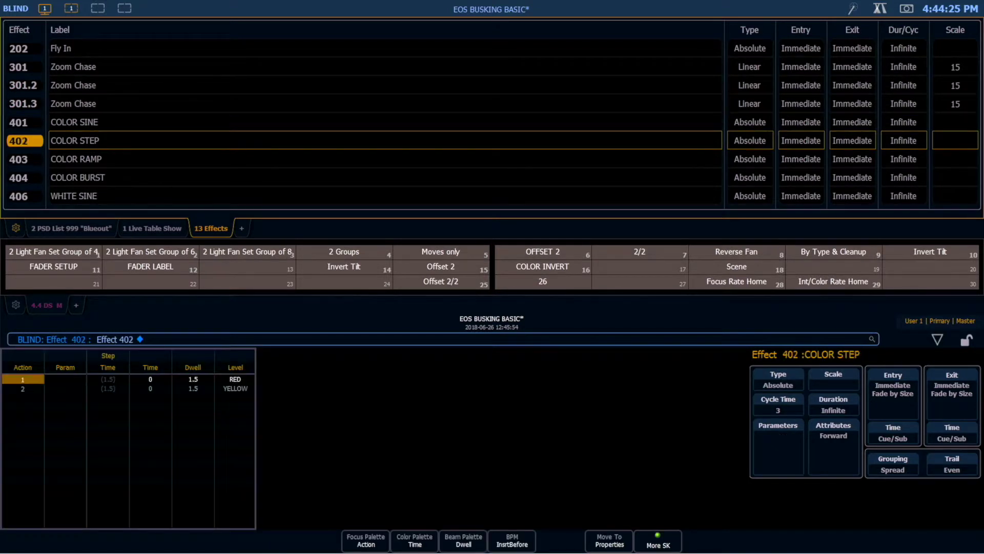
key("Page_Up")
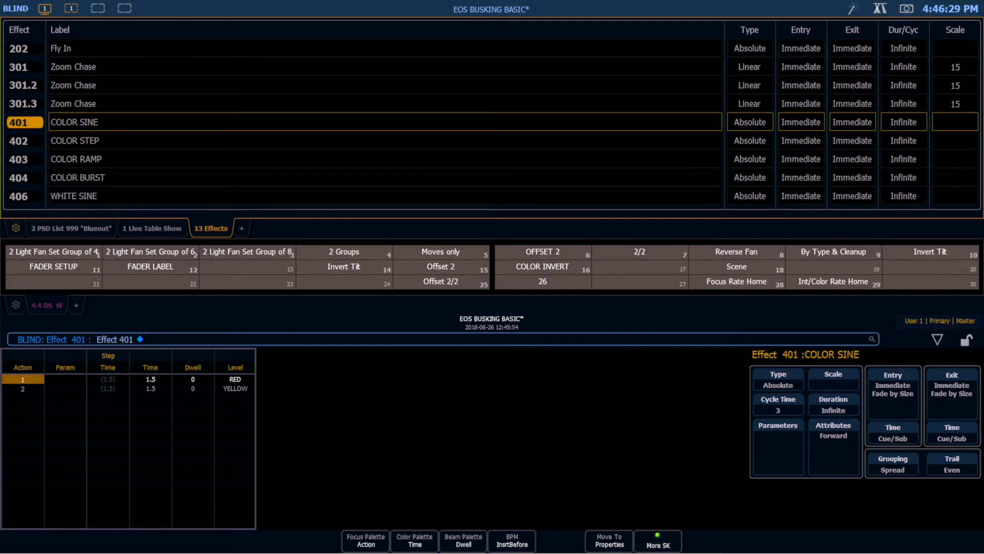
Step: Review the remaining absolute color effects from COLOR STEP (402) to WHITE SINE (406)
key("Page_Down")
key("Page_Down")
key("Page_Down")
key("Page_Down")
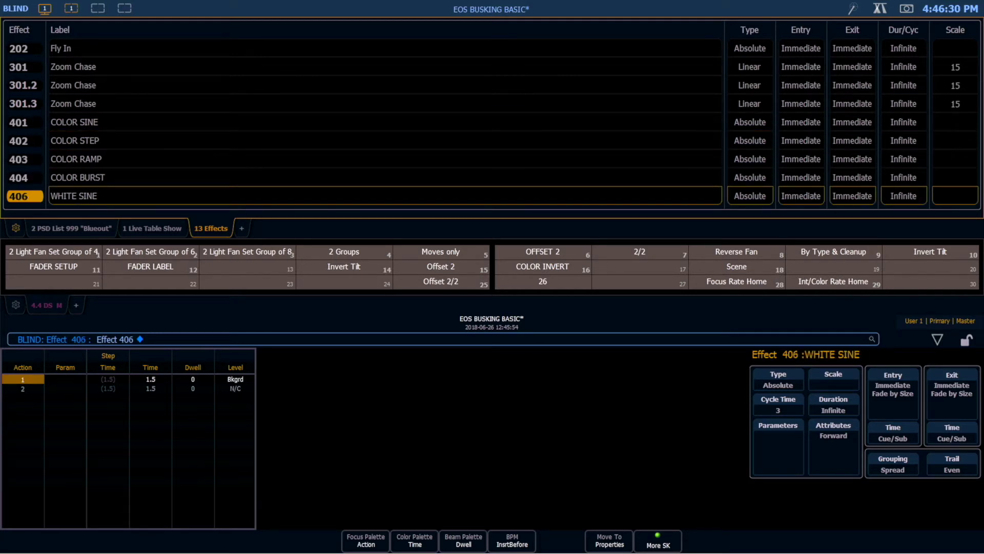